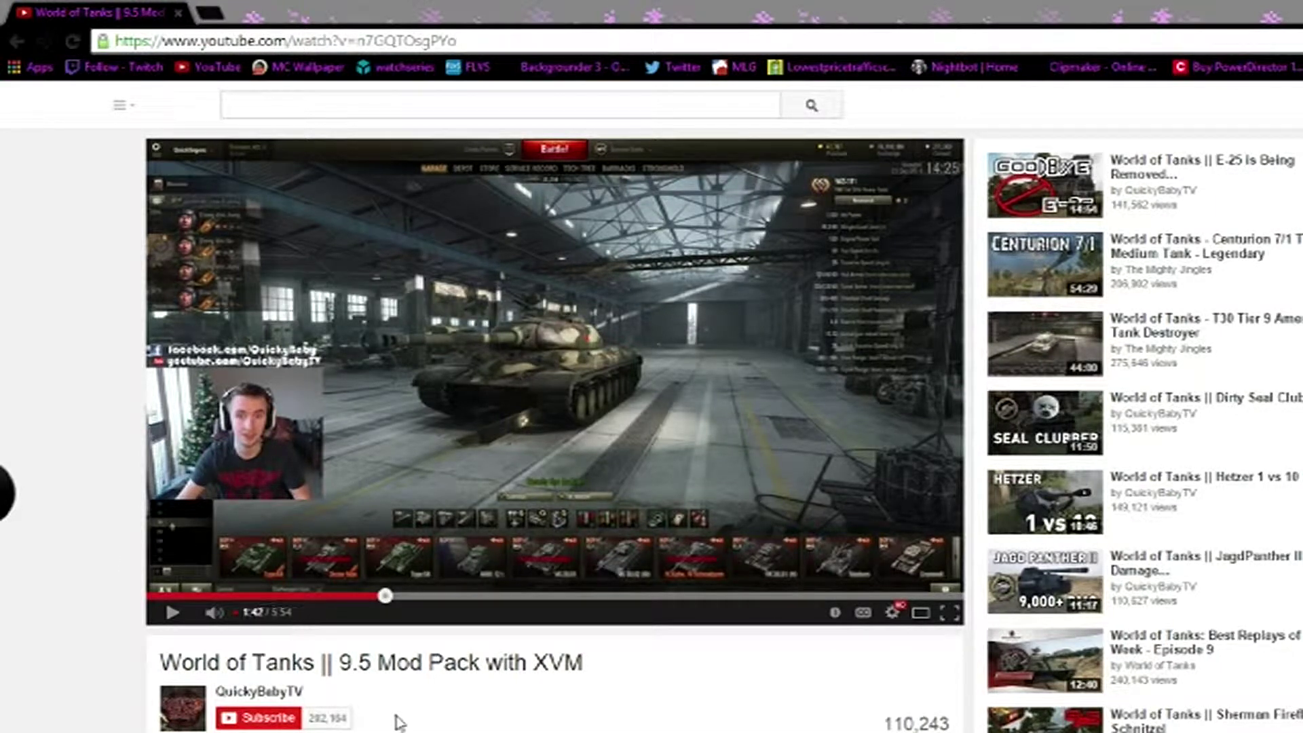
{"action": "scroll", "coordinate": [808, 707], "scroll_direction": "down", "scroll_amount": 3}
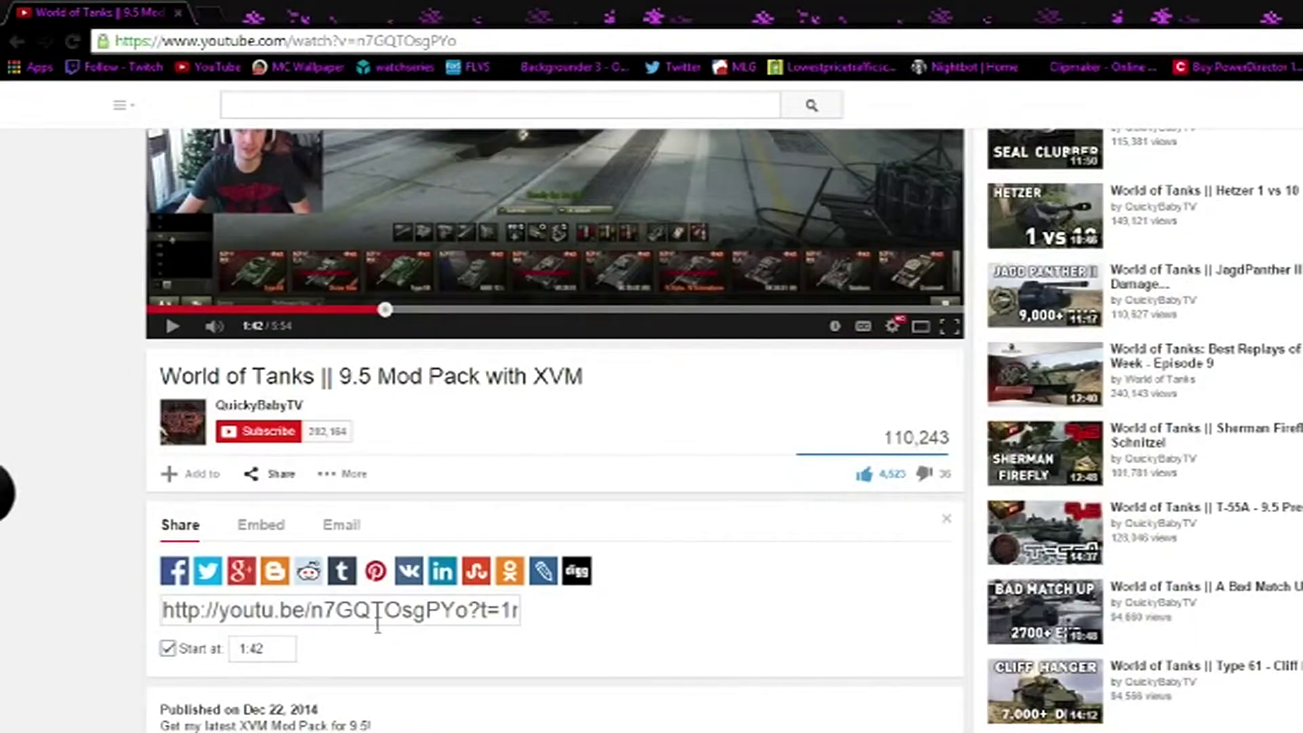
{"action": "scroll", "coordinate": [330, 545], "scroll_direction": "up", "scroll_amount": 1}
{"action": "scroll", "coordinate": [347, 599], "scroll_direction": "up", "scroll_amount": 1}
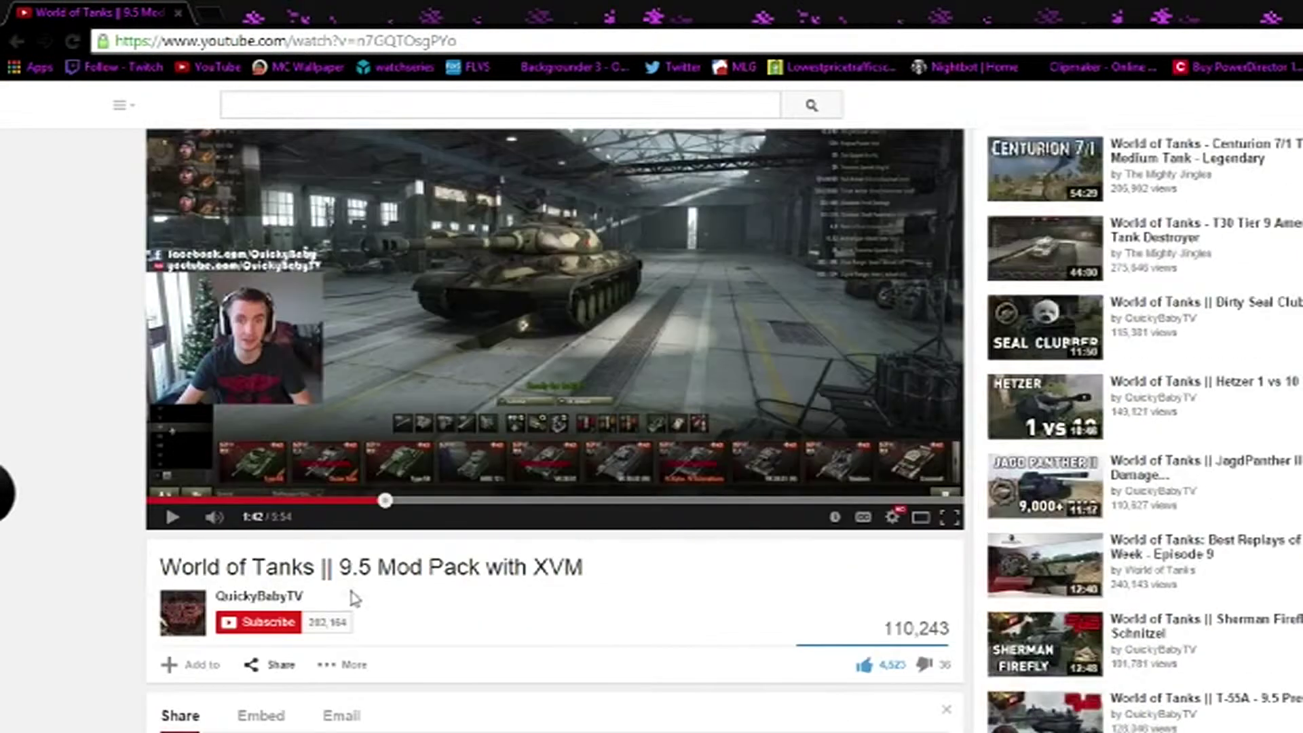
{"action": "scroll", "coordinate": [353, 598], "scroll_direction": "down", "scroll_amount": 3}
{"action": "scroll", "coordinate": [353, 597], "scroll_direction": "down", "scroll_amount": 4}
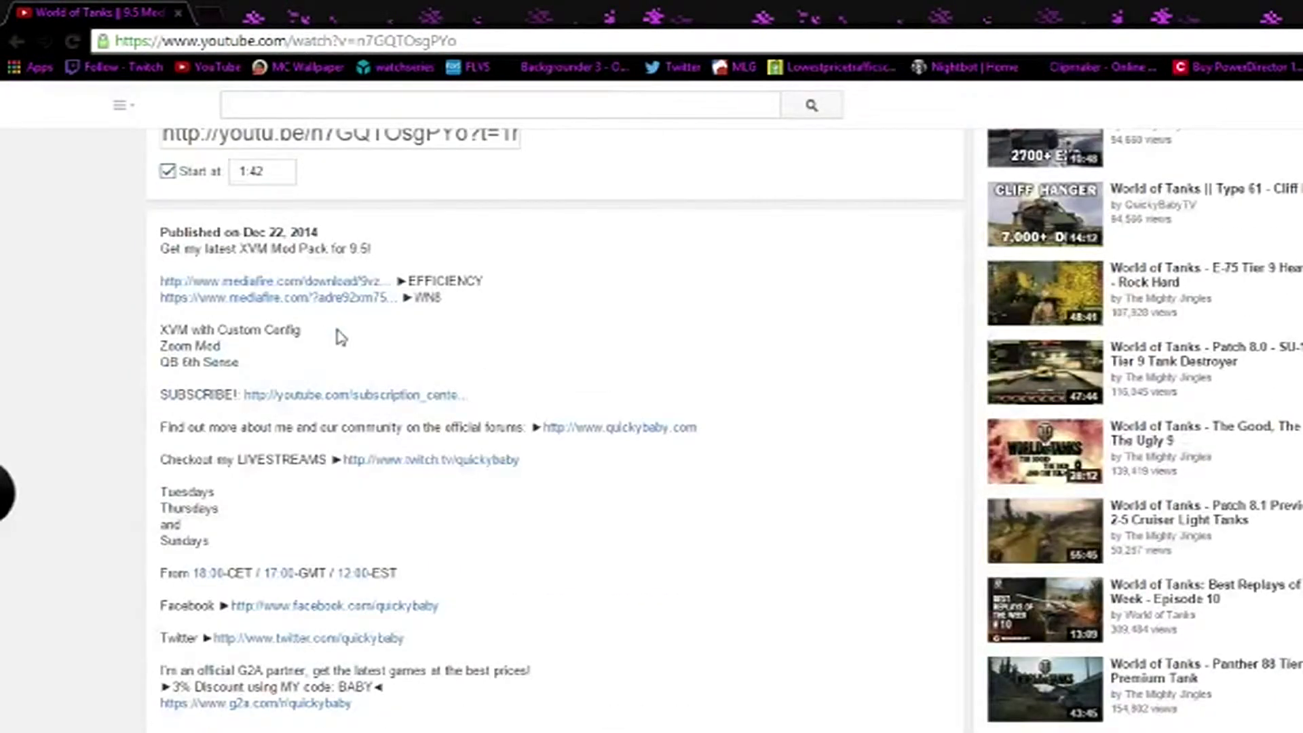
{"action": "scroll", "coordinate": [339, 338], "scroll_direction": "up", "scroll_amount": 1}
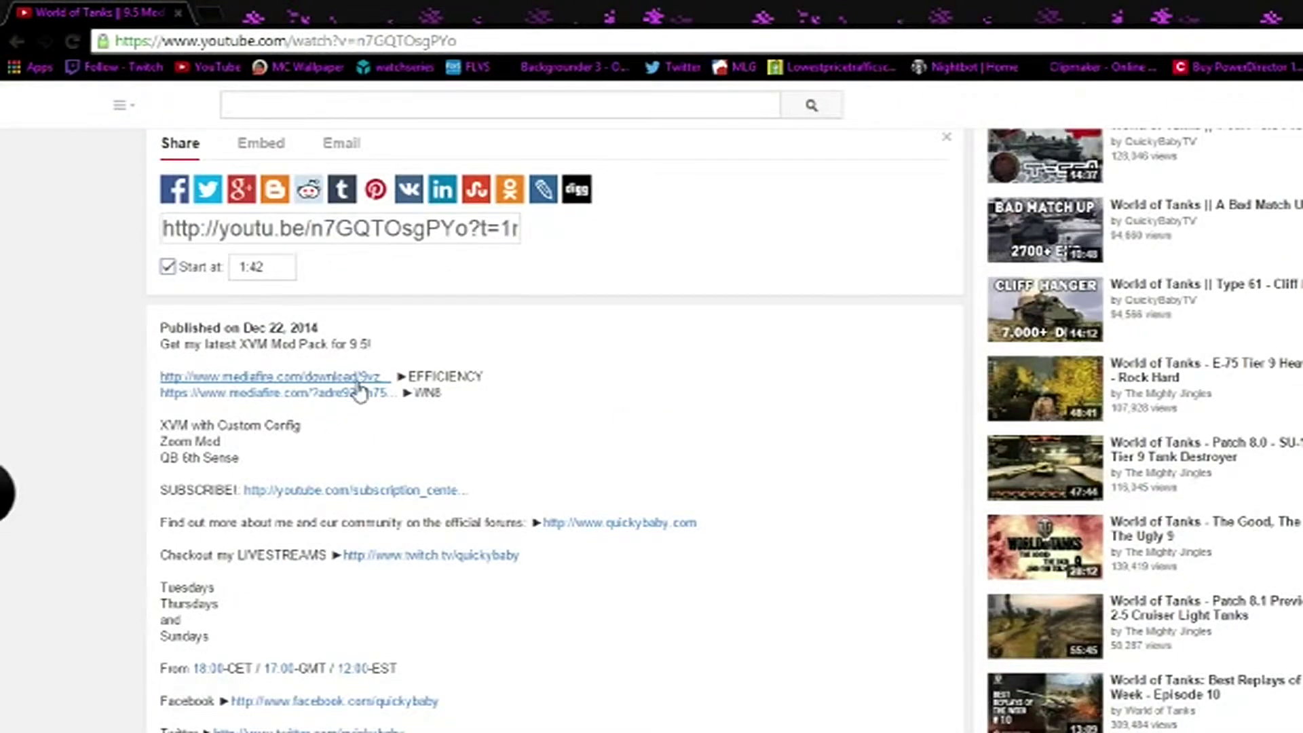
Step: Start downloading QuickyBaby's Modpack 9.5 v1.zip from the description's MediaFire link
{"action": "left_click", "coordinate": [358, 380]}
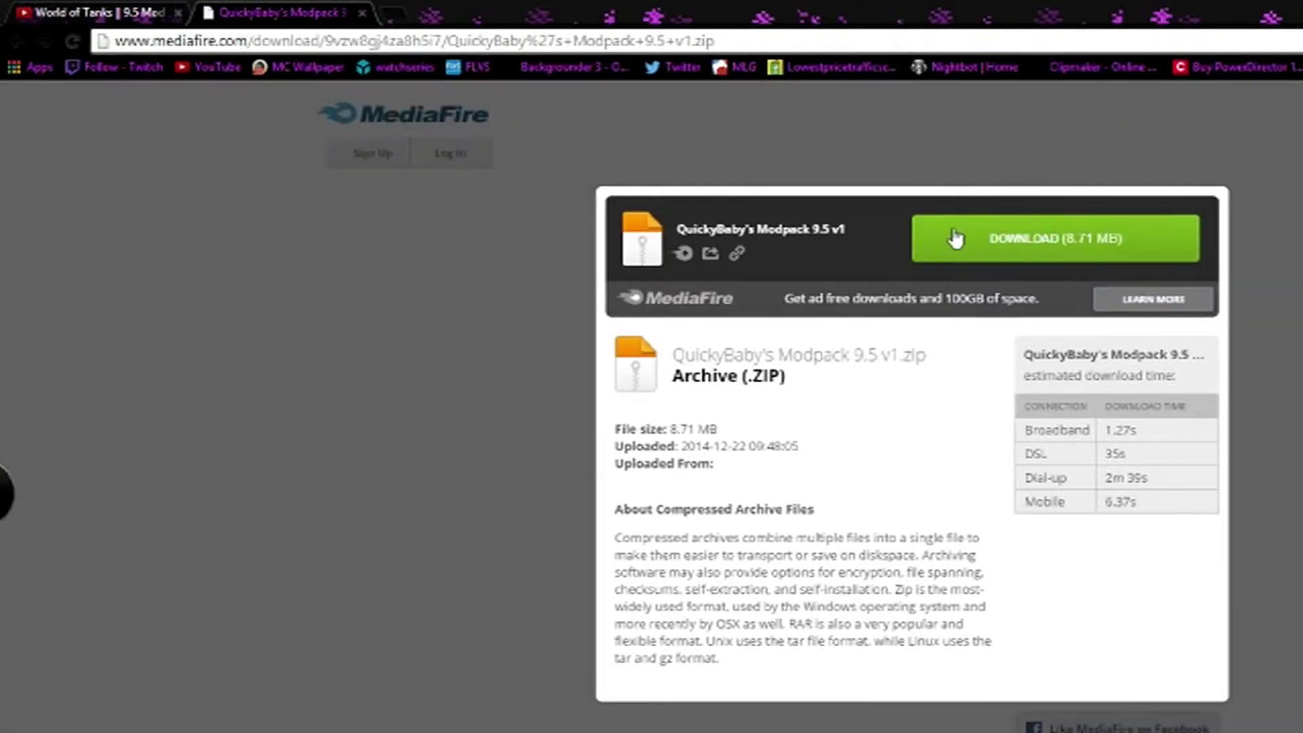
{"action": "left_click", "coordinate": [954, 236]}
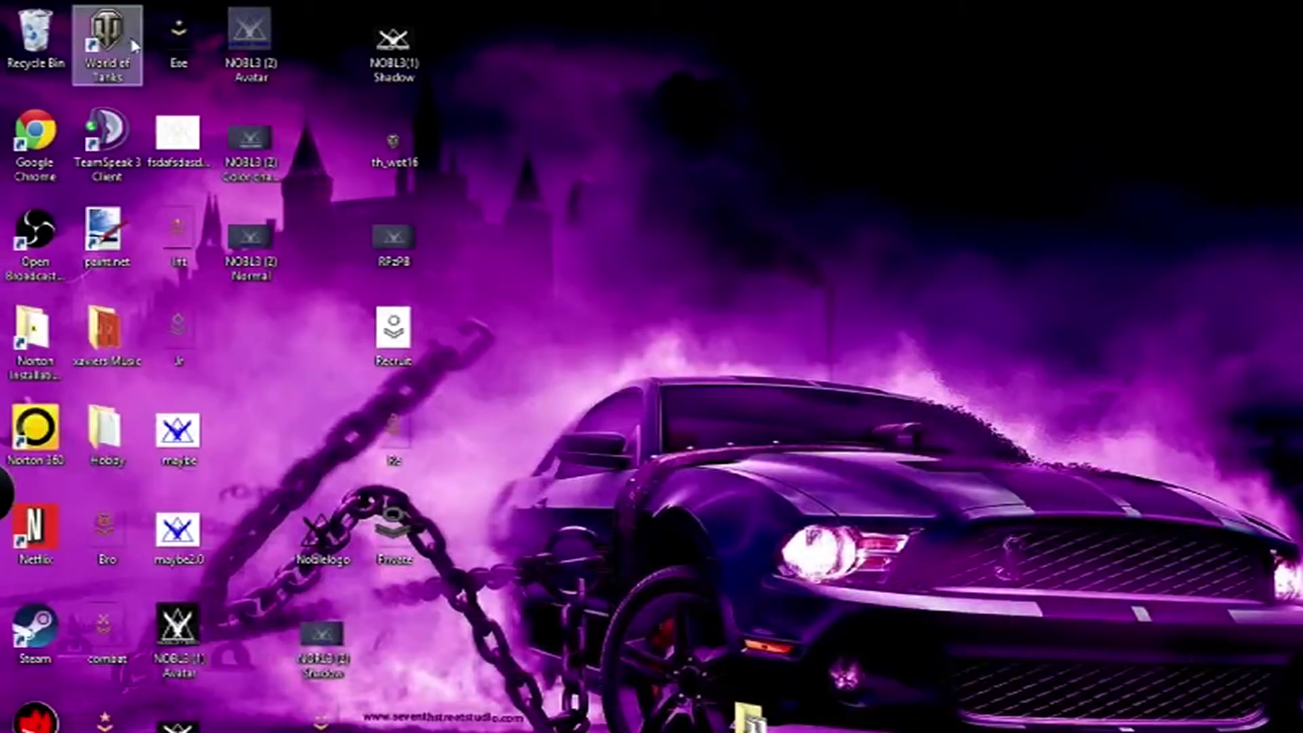
Step: Reach the World of Tanks installation folder from its desktop shortcut's file location
{"action": "right_click", "coordinate": [127, 42]}
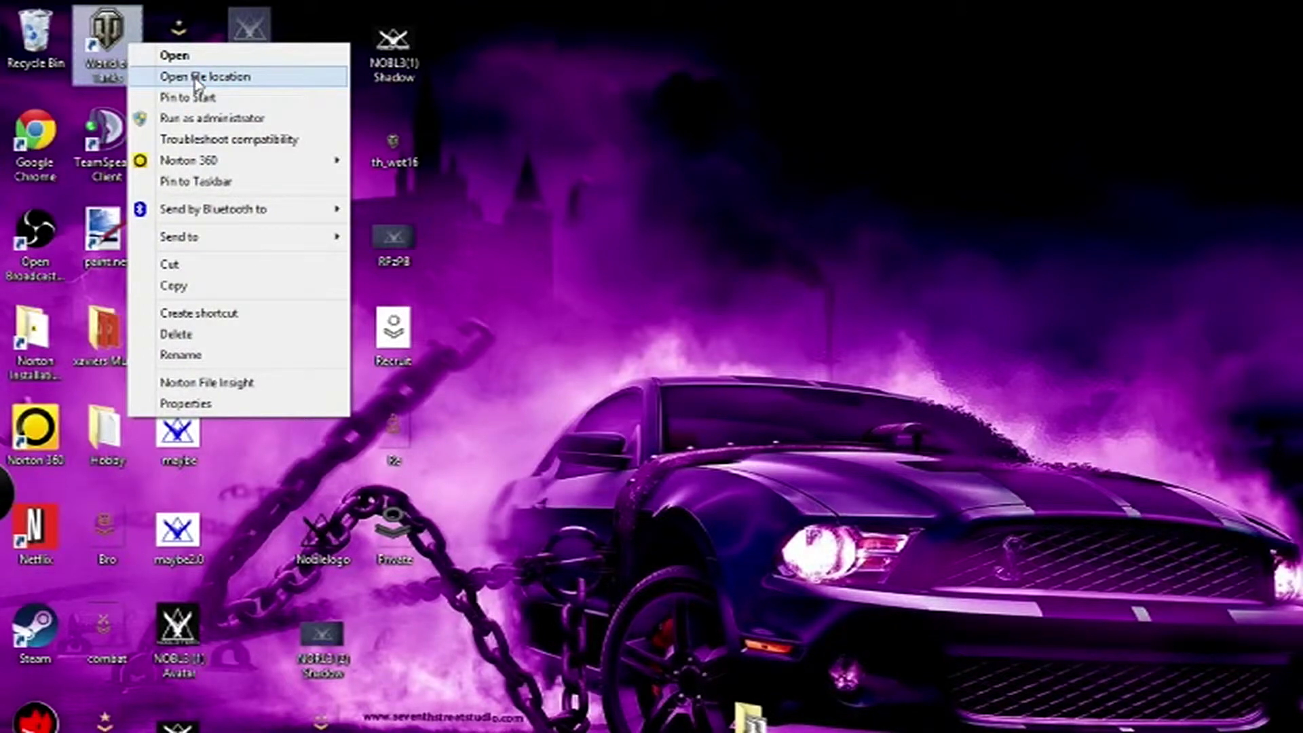
{"action": "left_click", "coordinate": [197, 81]}
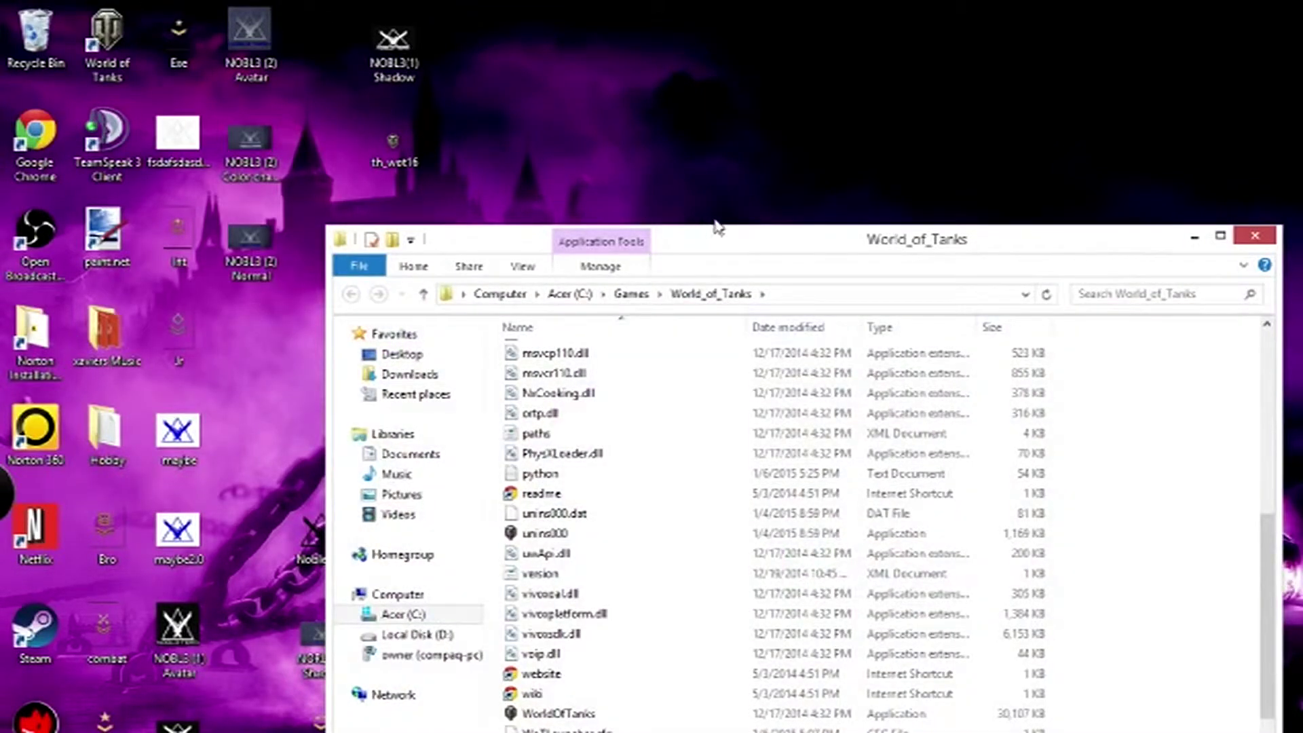
{"action": "left_click_drag", "start_coordinate": [726, 144], "coordinate": [727, 123]}
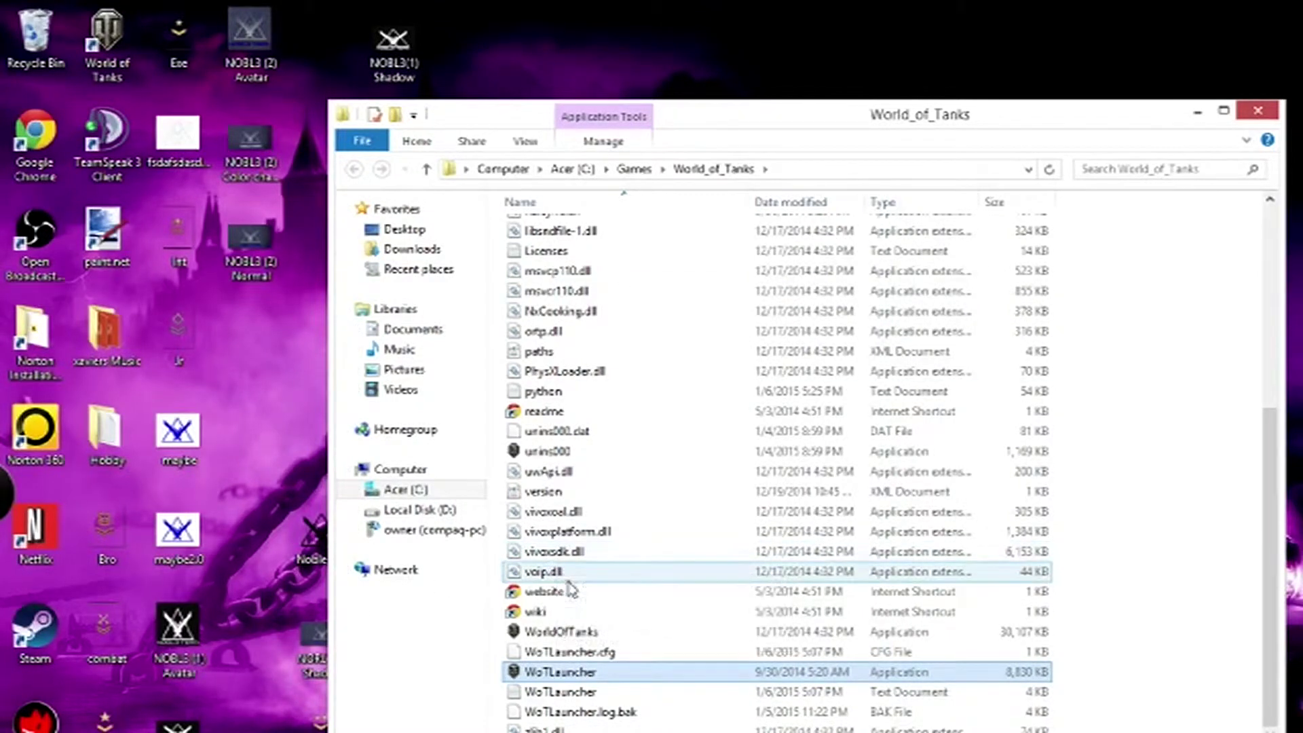
Step: Navigate to C:\Games\World_of_Tanks\res_mods and place the window on the right
{"action": "left_click", "coordinate": [574, 172]}
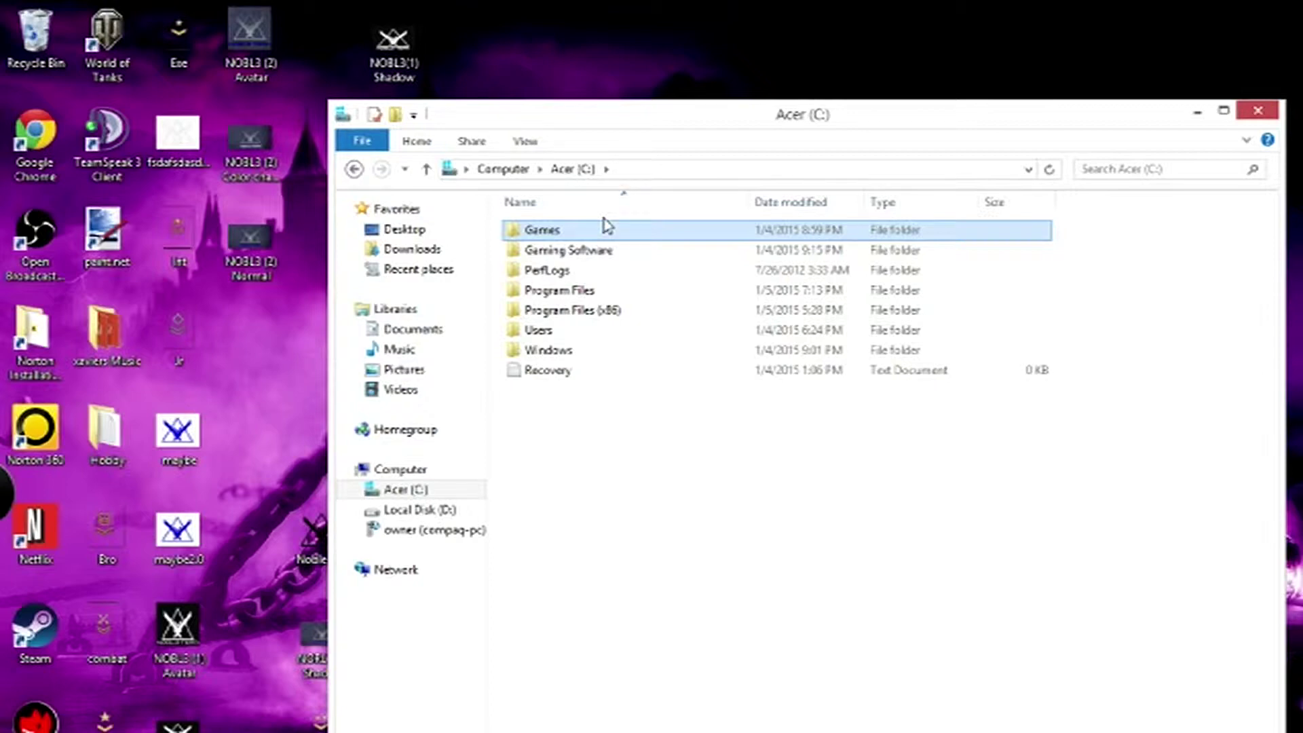
{"action": "double_click", "coordinate": [601, 237]}
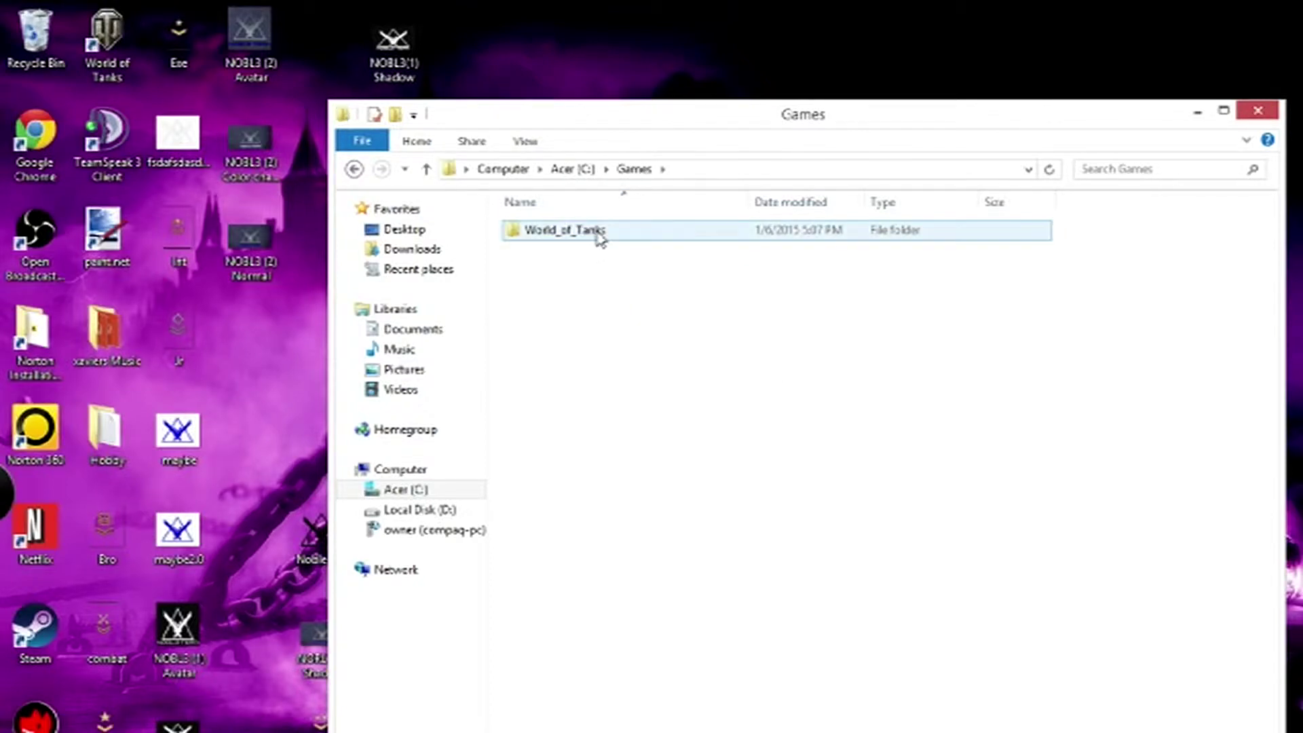
{"action": "double_click", "coordinate": [599, 236]}
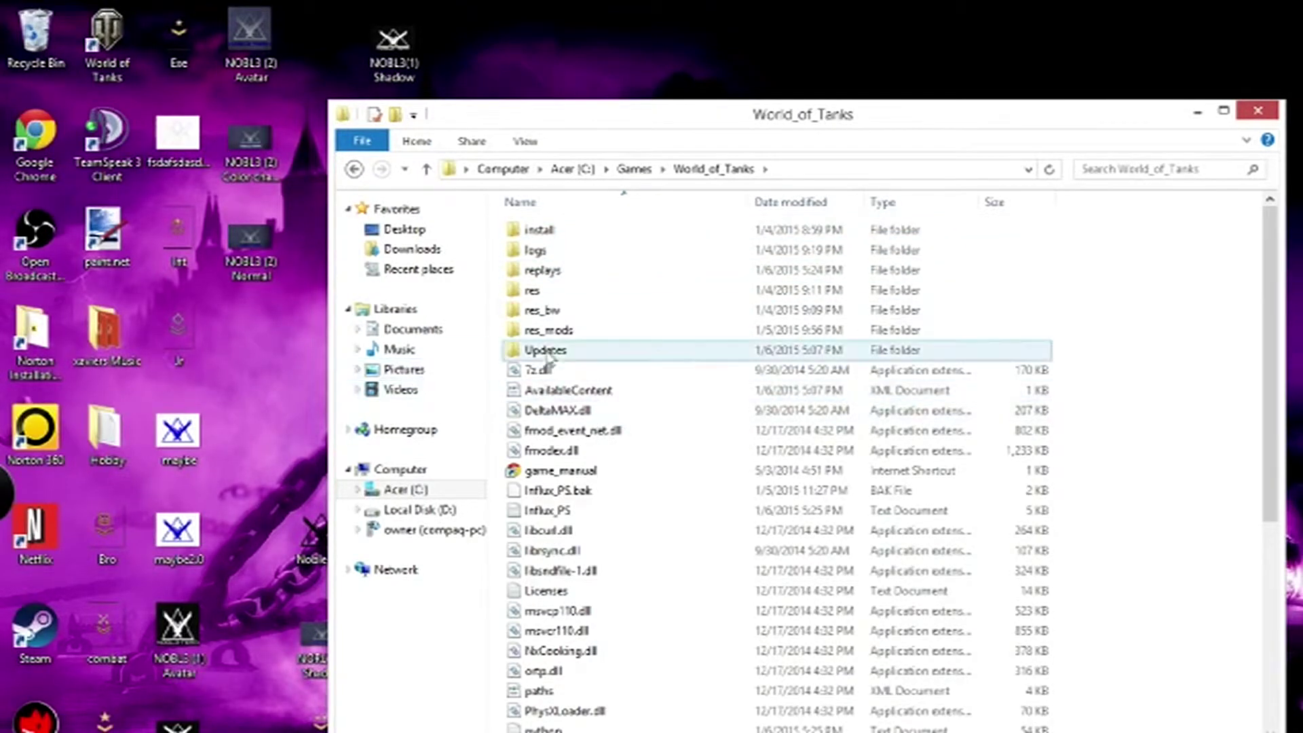
{"action": "double_click", "coordinate": [550, 330]}
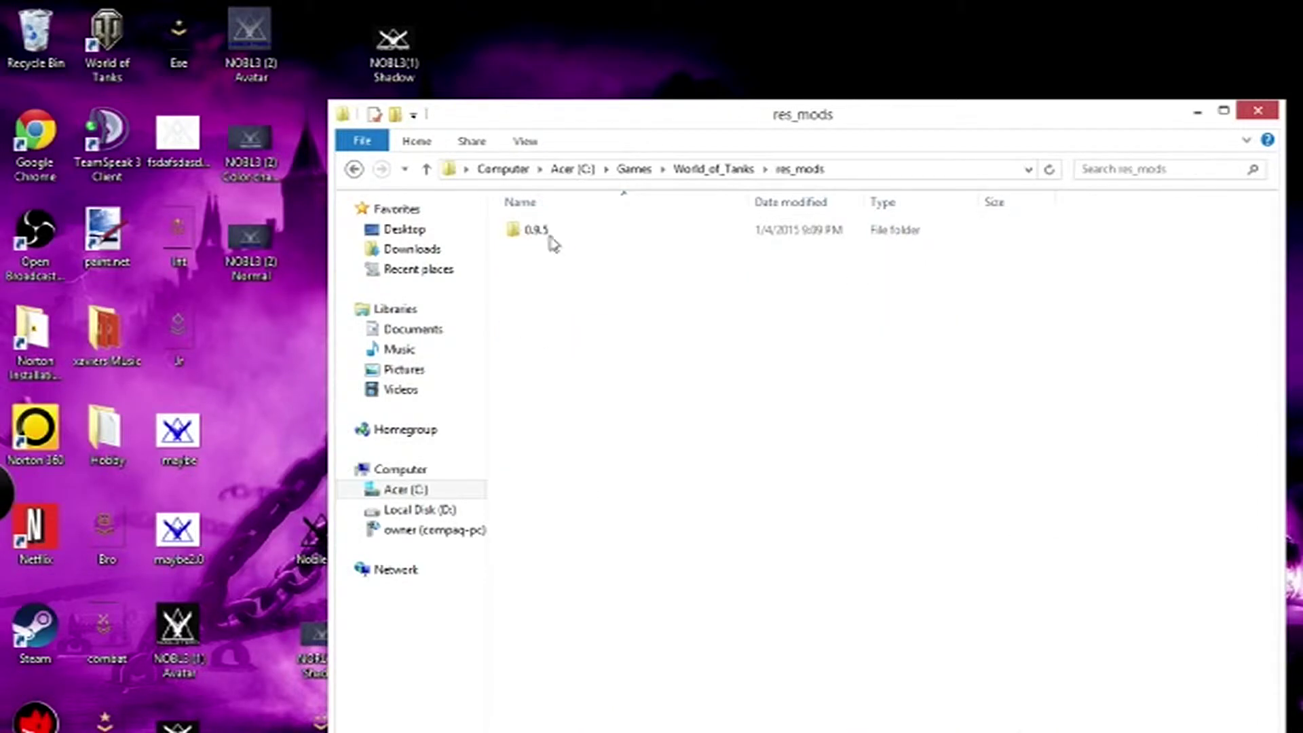
{"action": "left_click_drag", "start_coordinate": [580, 123], "coordinate": [748, 87]}
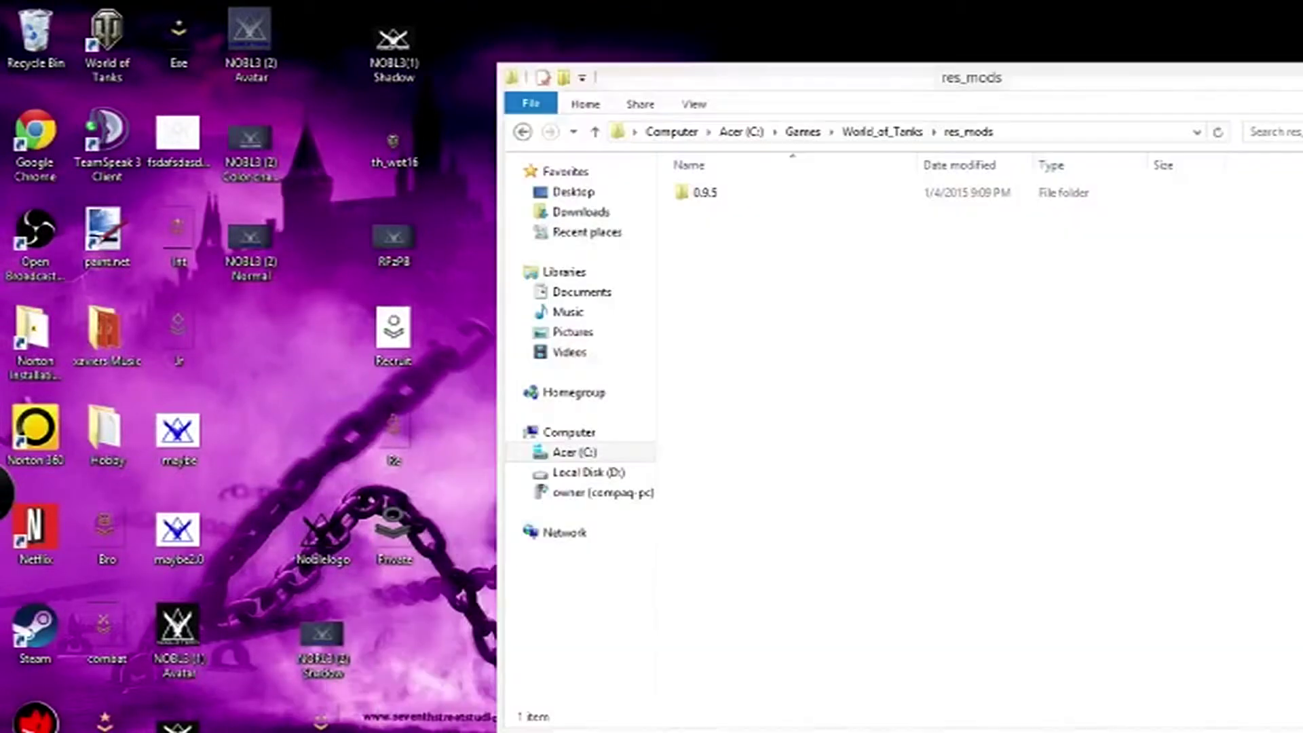
Step: Get a second Explorer window on Downloads positioned beside the res_mods window
{"action": "right_click", "coordinate": [222, 728]}
{"action": "left_click", "coordinate": [183, 659]}
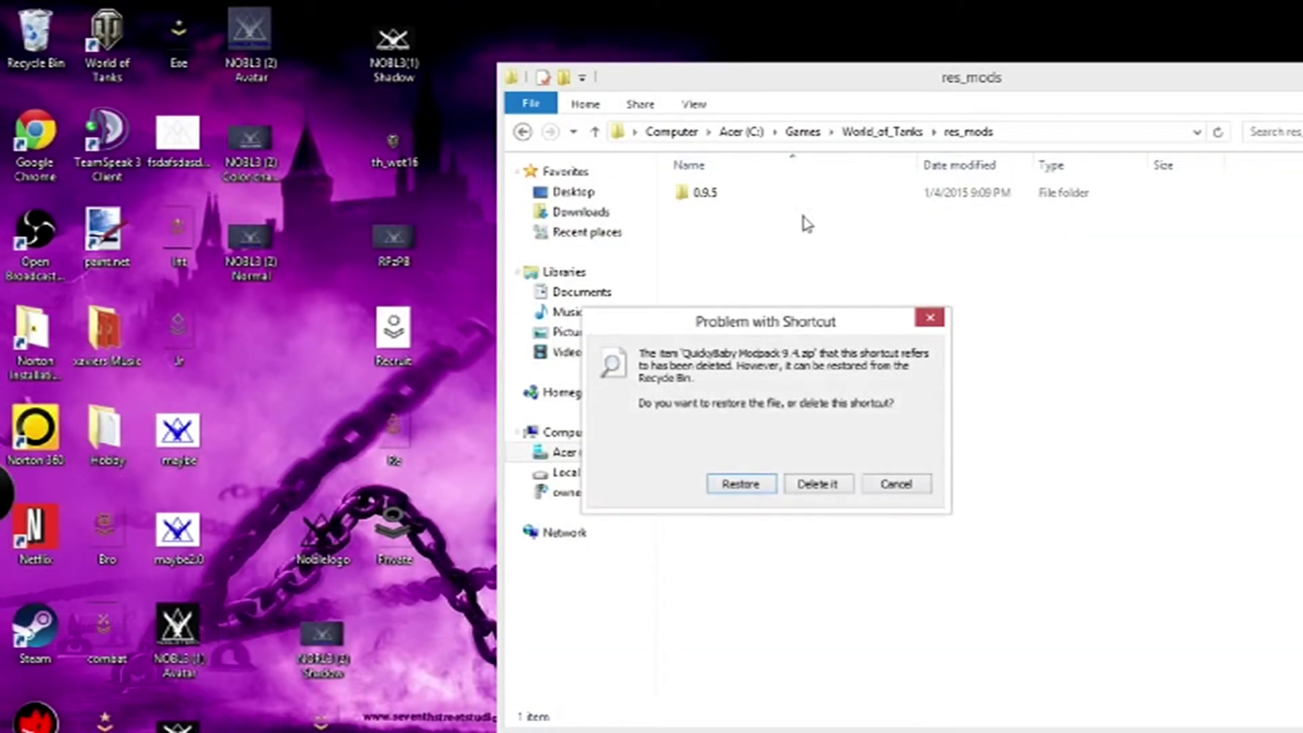
{"action": "left_click", "coordinate": [895, 485]}
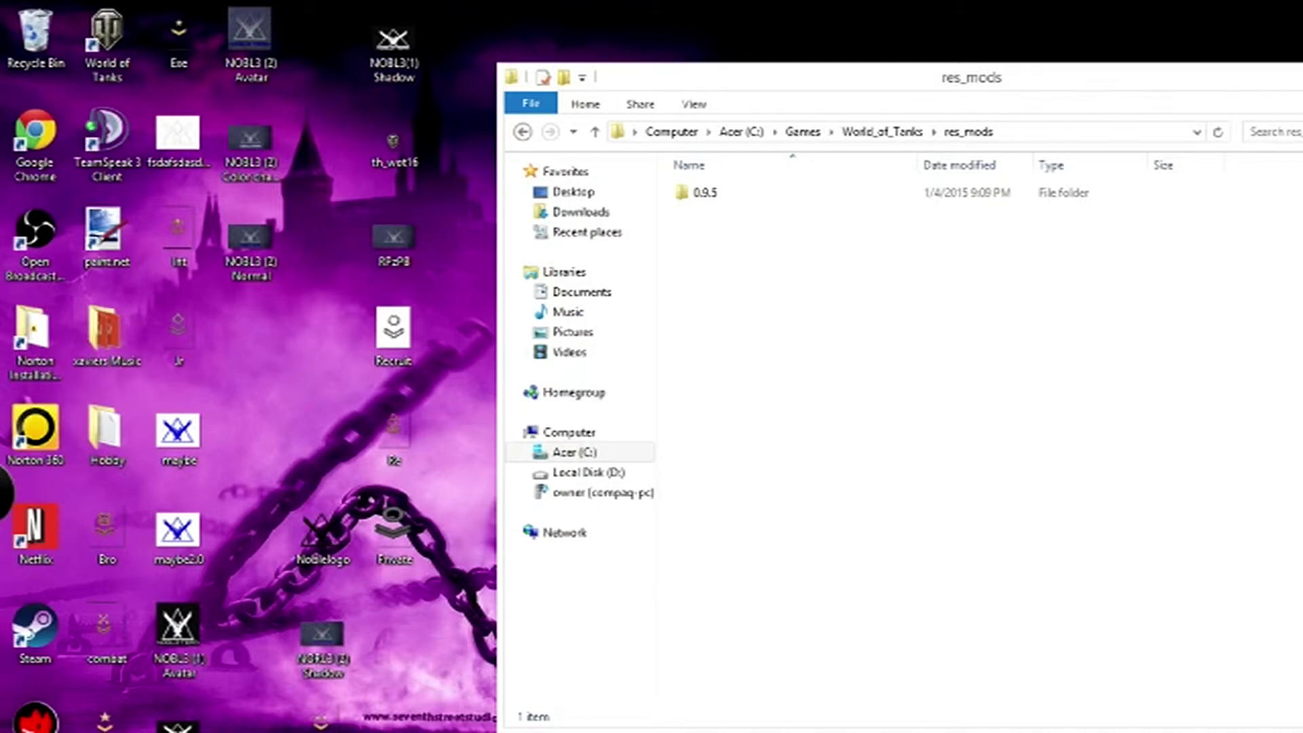
{"action": "left_click", "coordinate": [747, 720]}
{"action": "left_click", "coordinate": [222, 729]}
{"action": "right_click", "coordinate": [222, 728]}
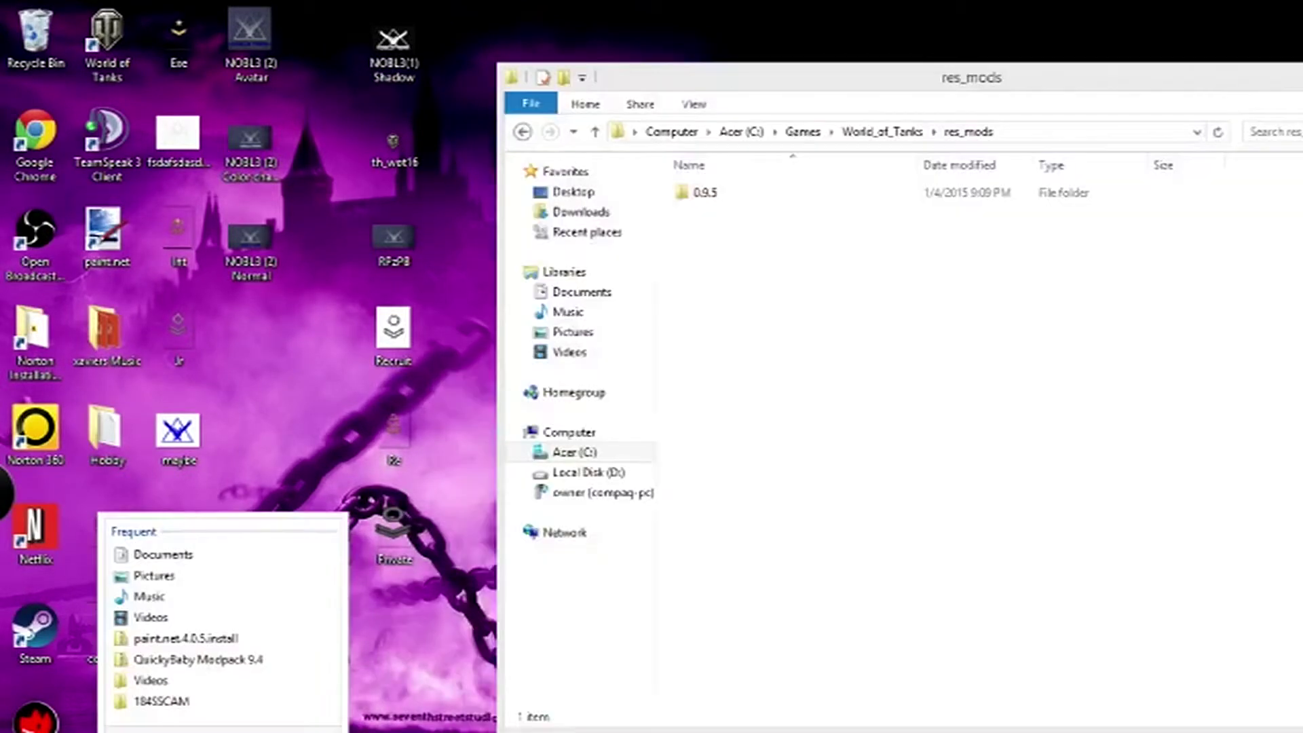
{"action": "left_click", "coordinate": [187, 681]}
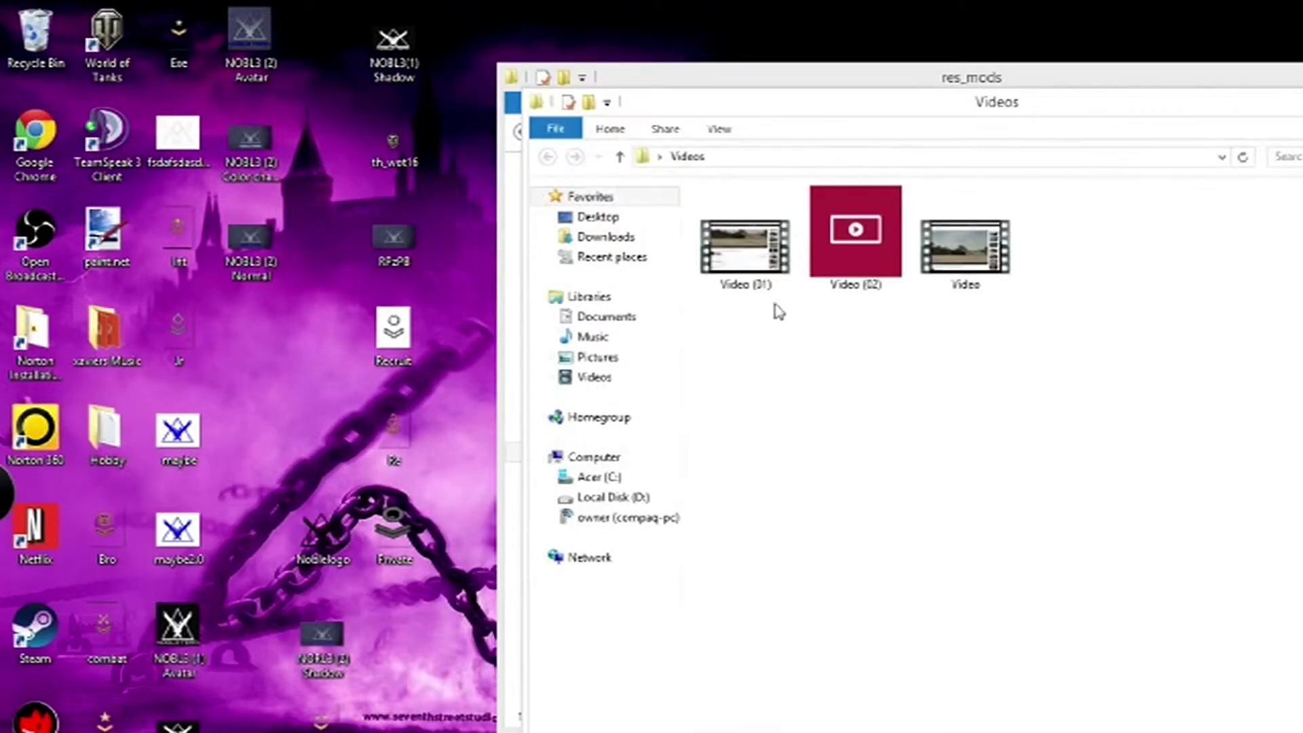
{"action": "left_click", "coordinate": [606, 236]}
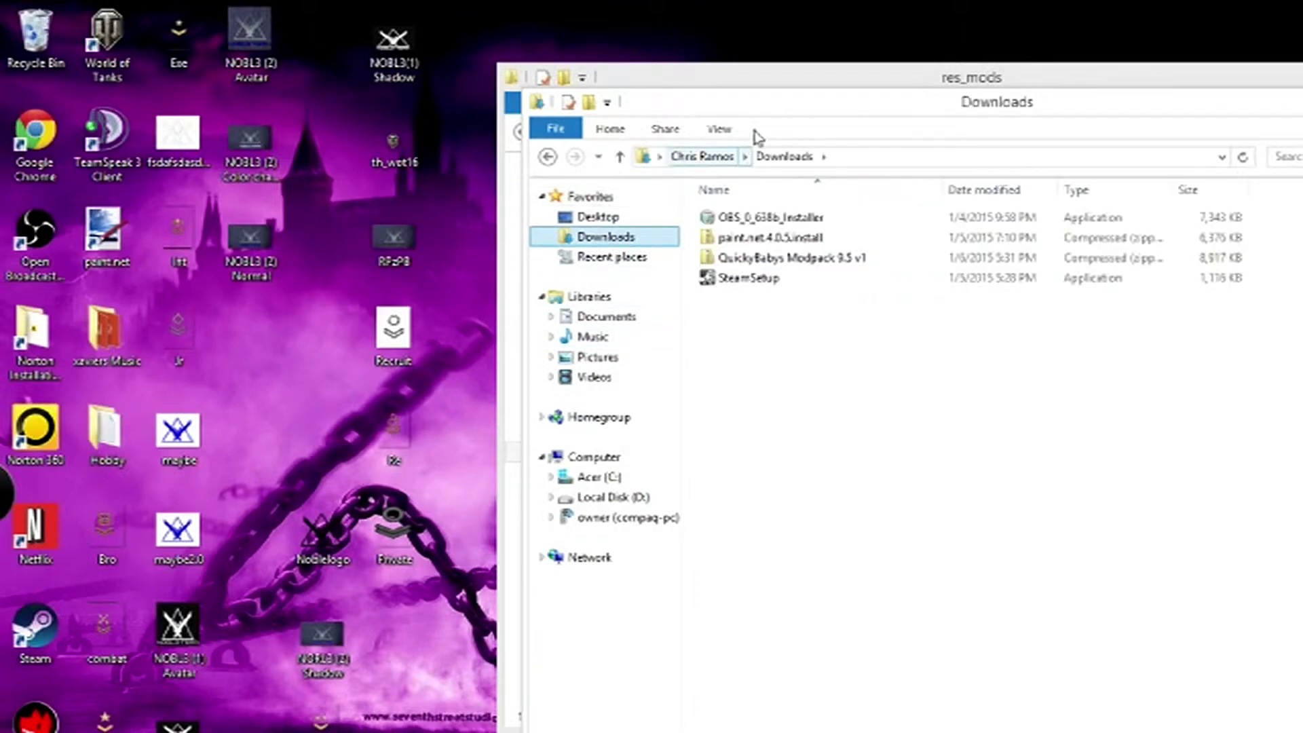
{"action": "left_click_drag", "start_coordinate": [773, 102], "coordinate": [377, 381]}
Step: Copy the 0.9.5 and xvm folders from the Modpack 9.5 v1 zip into res_mods, then close res_mods
{"action": "double_click", "coordinate": [407, 536]}
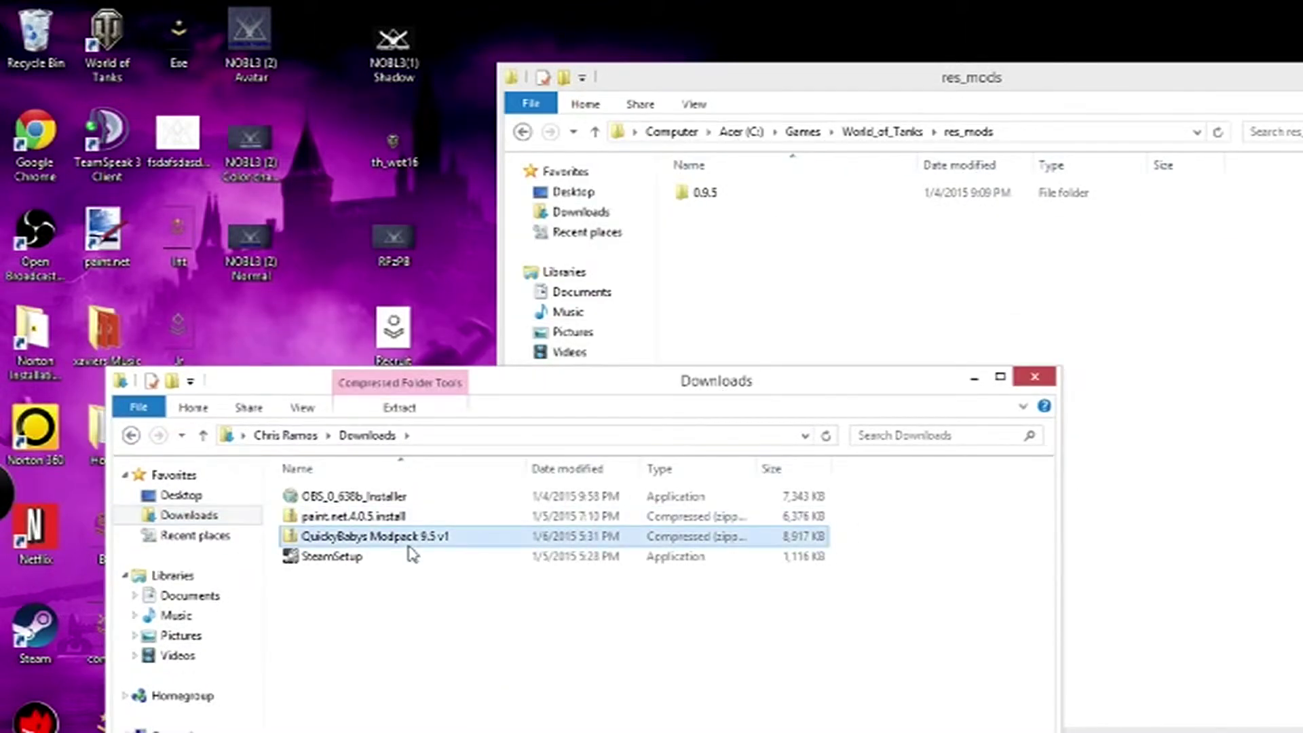
{"action": "mouse_move", "coordinate": [500, 612]}
{"action": "left_mouse_down"}
{"action": "mouse_move", "coordinate": [451, 500]}
{"action": "mouse_move", "coordinate": [853, 327]}
{"action": "left_mouse_up"}
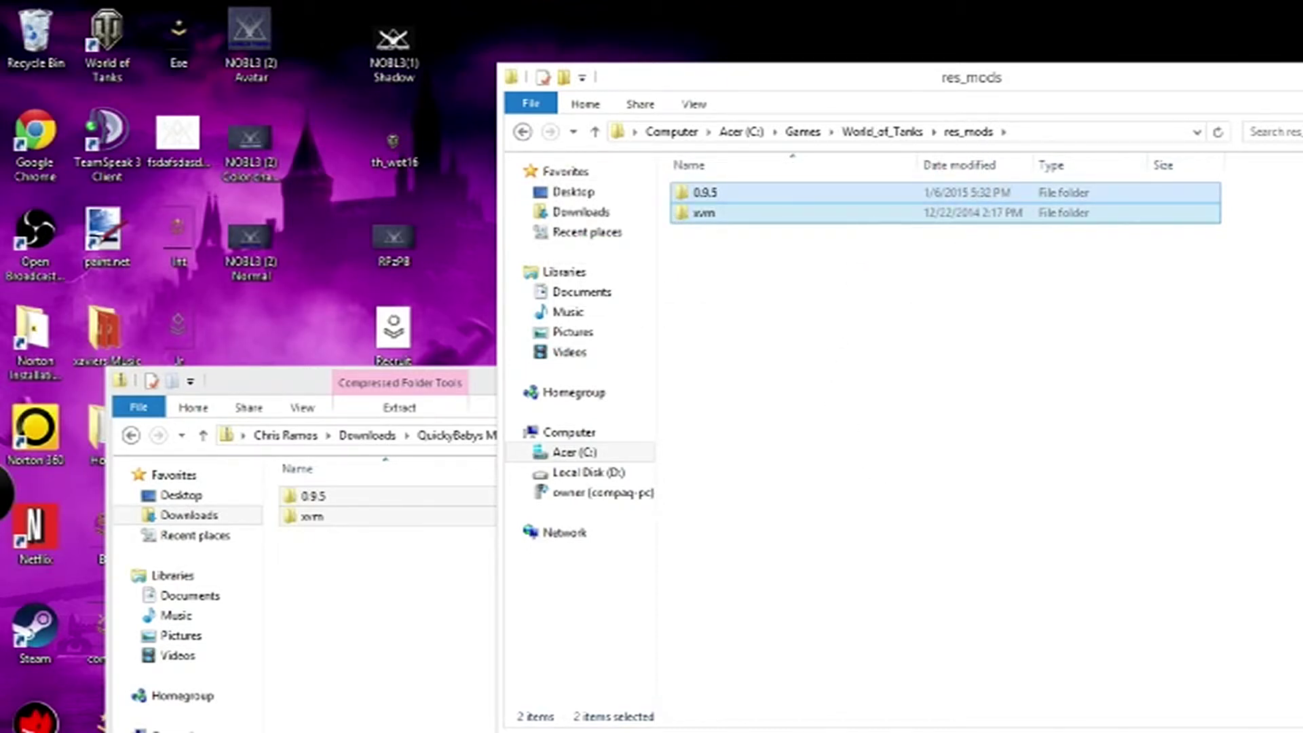
{"action": "key", "text": "alt+F4"}
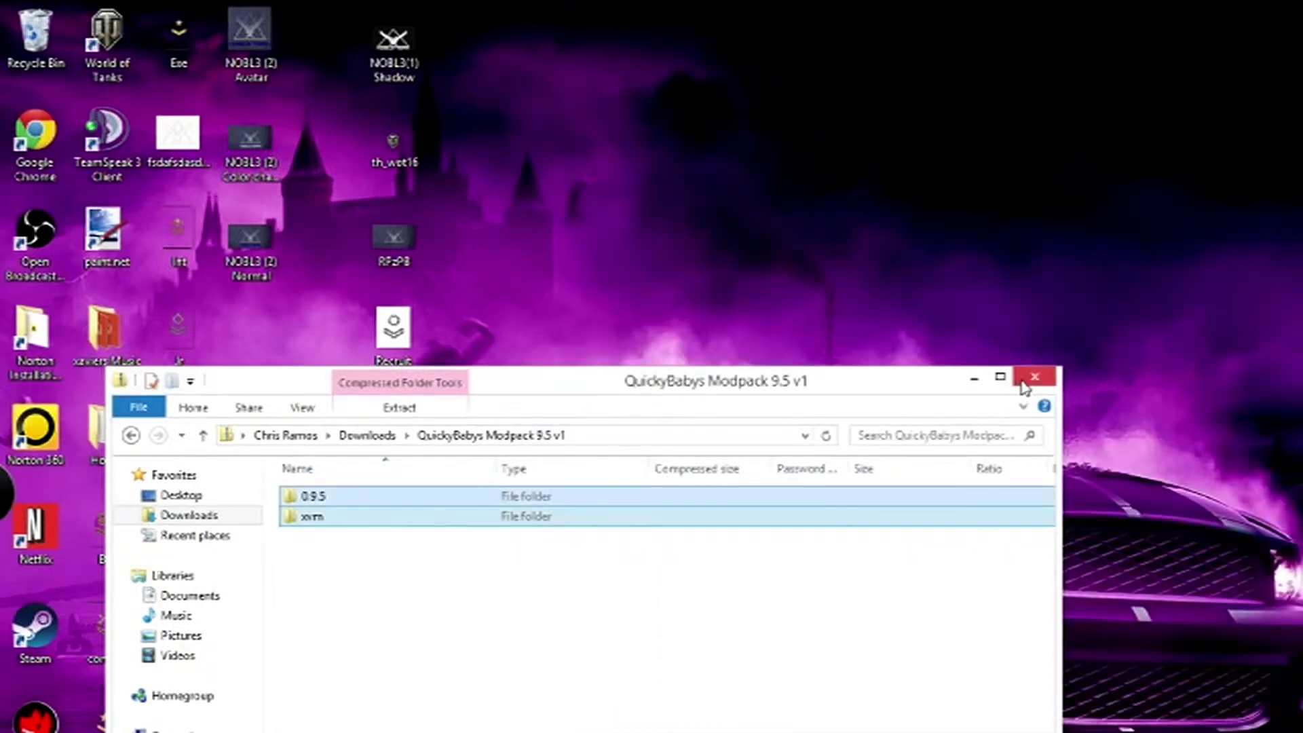
Step: Close the zip window and load the official XVM site modxvm.com in a new Chrome tab
{"action": "left_click", "coordinate": [1027, 379]}
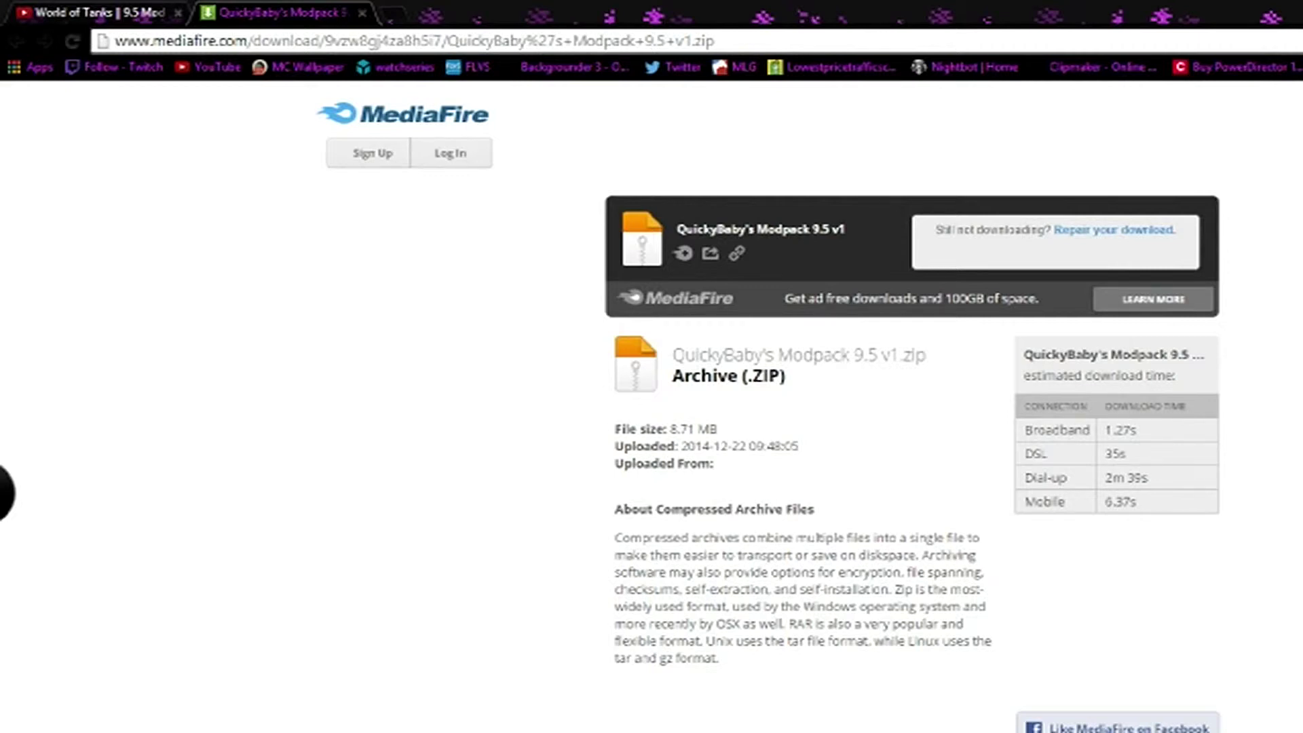
{"action": "left_click", "coordinate": [392, 12]}
{"action": "type", "text": "w"}
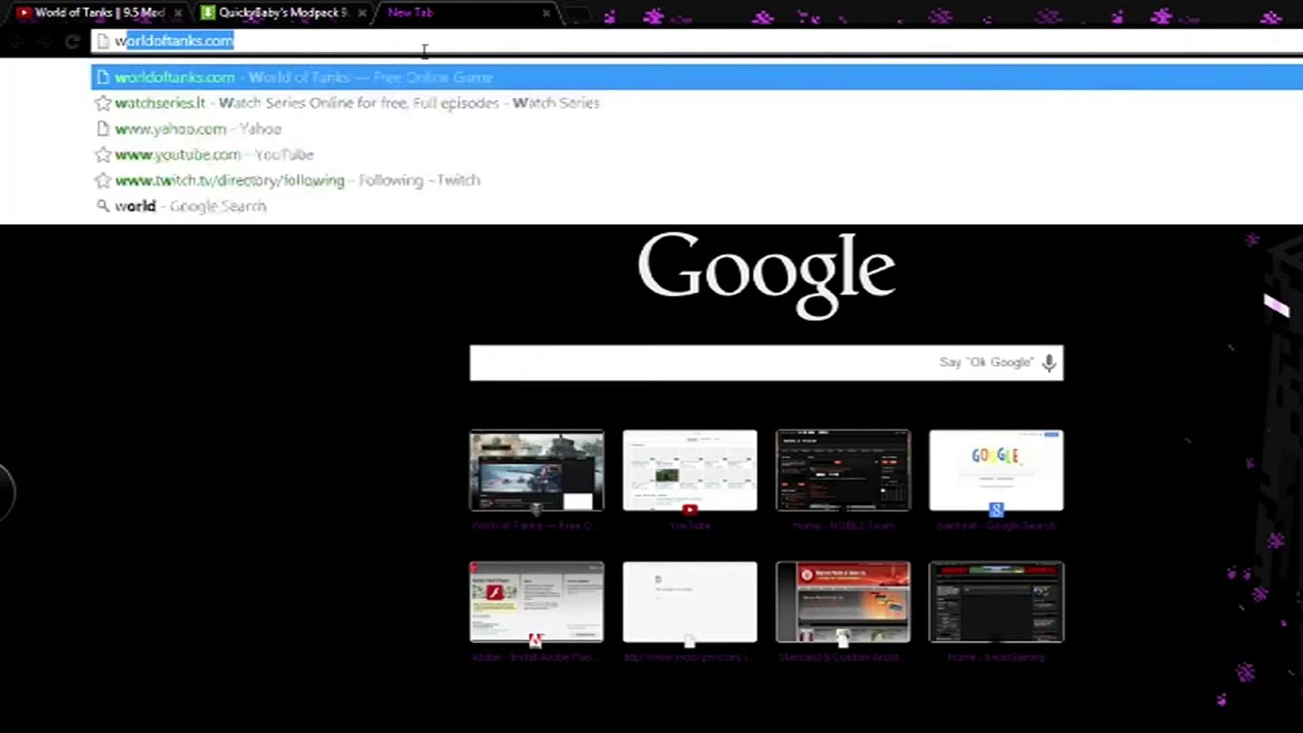
{"action": "type", "text": "ww.mod"}
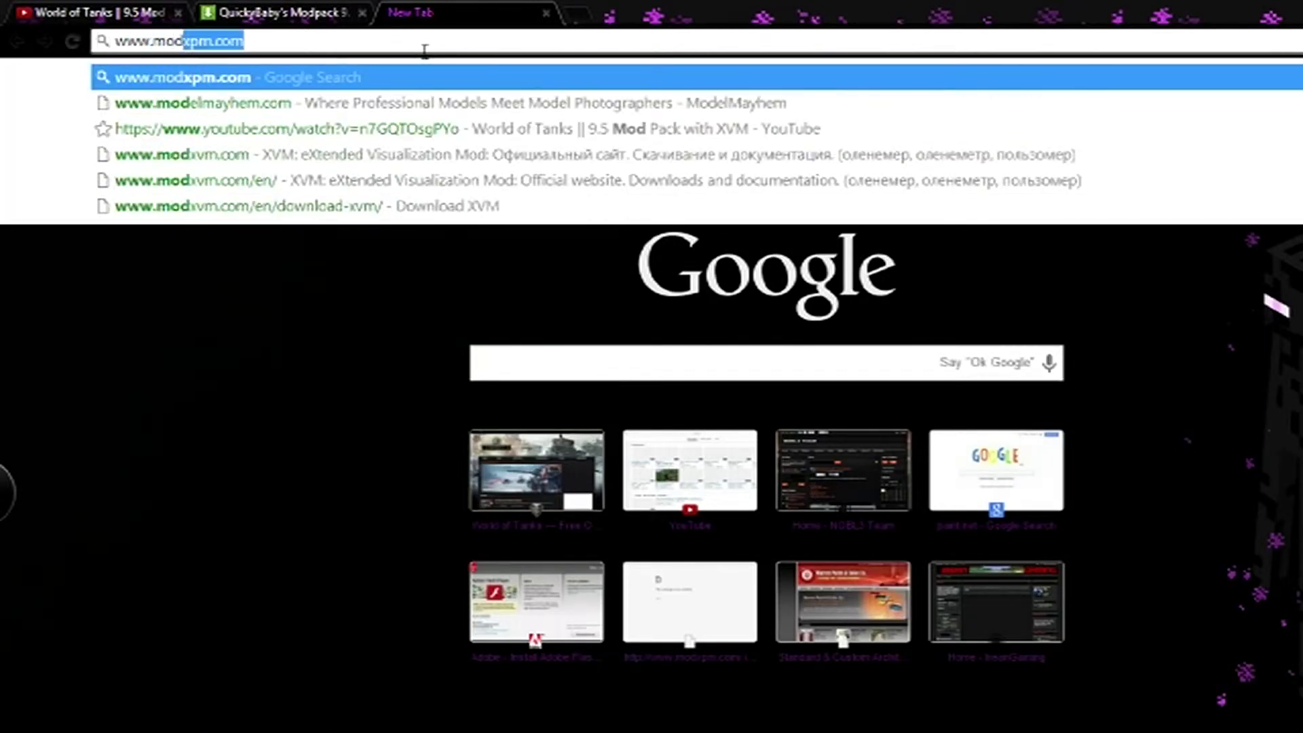
{"action": "key", "text": "Return"}
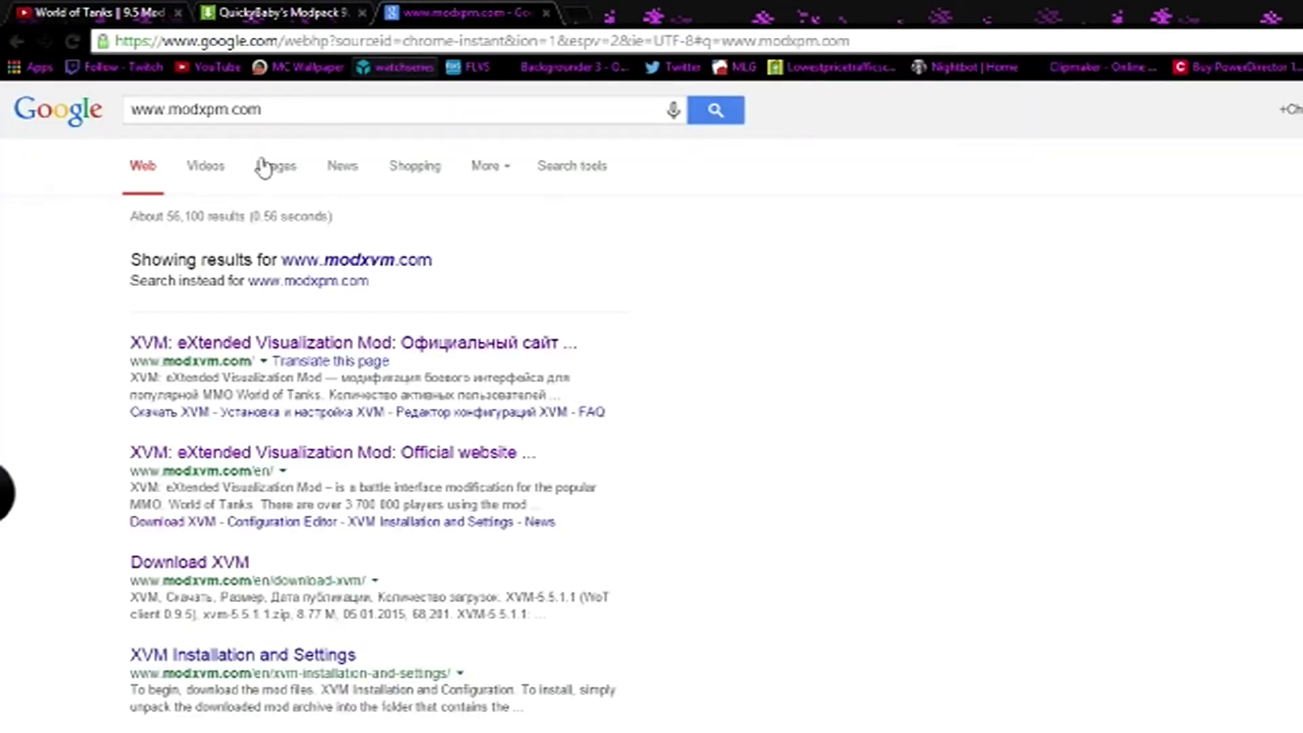
{"action": "left_click", "coordinate": [344, 346]}
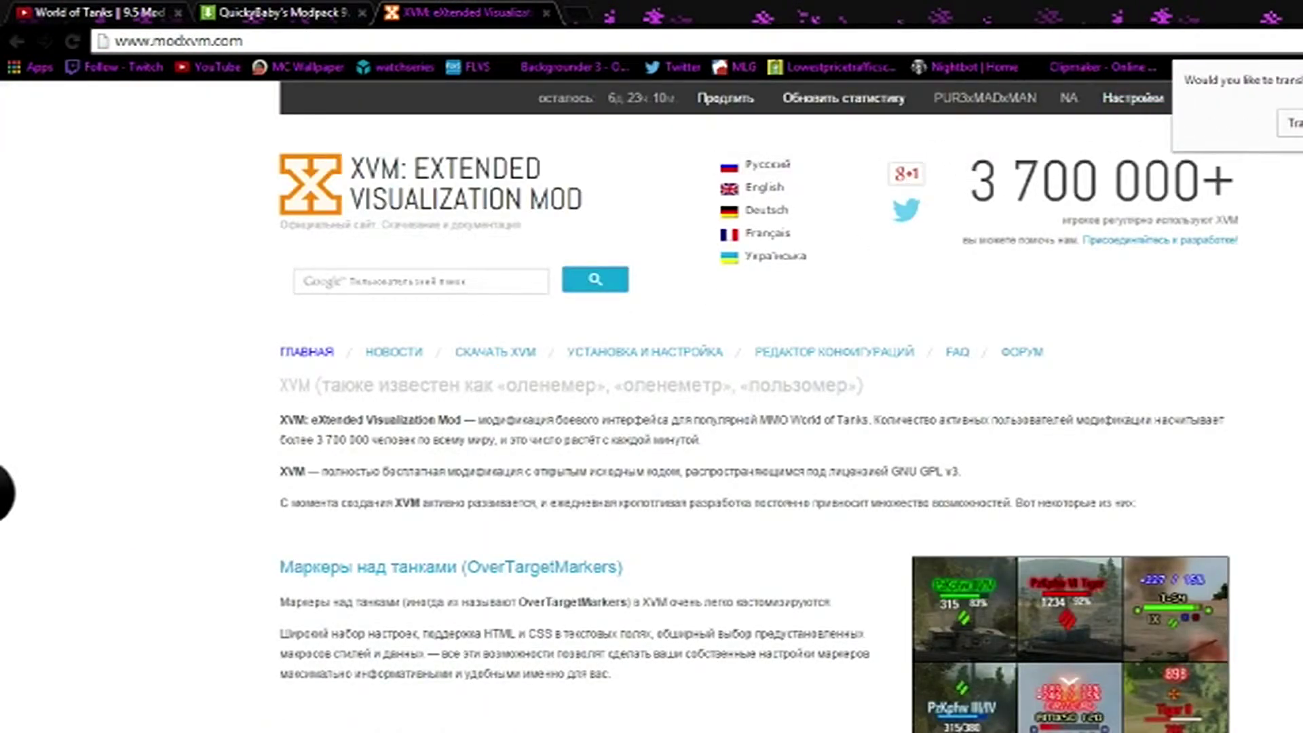
Step: Switch the XVM site to English, reach its account settings, then return to the video tab
{"action": "left_click", "coordinate": [766, 190]}
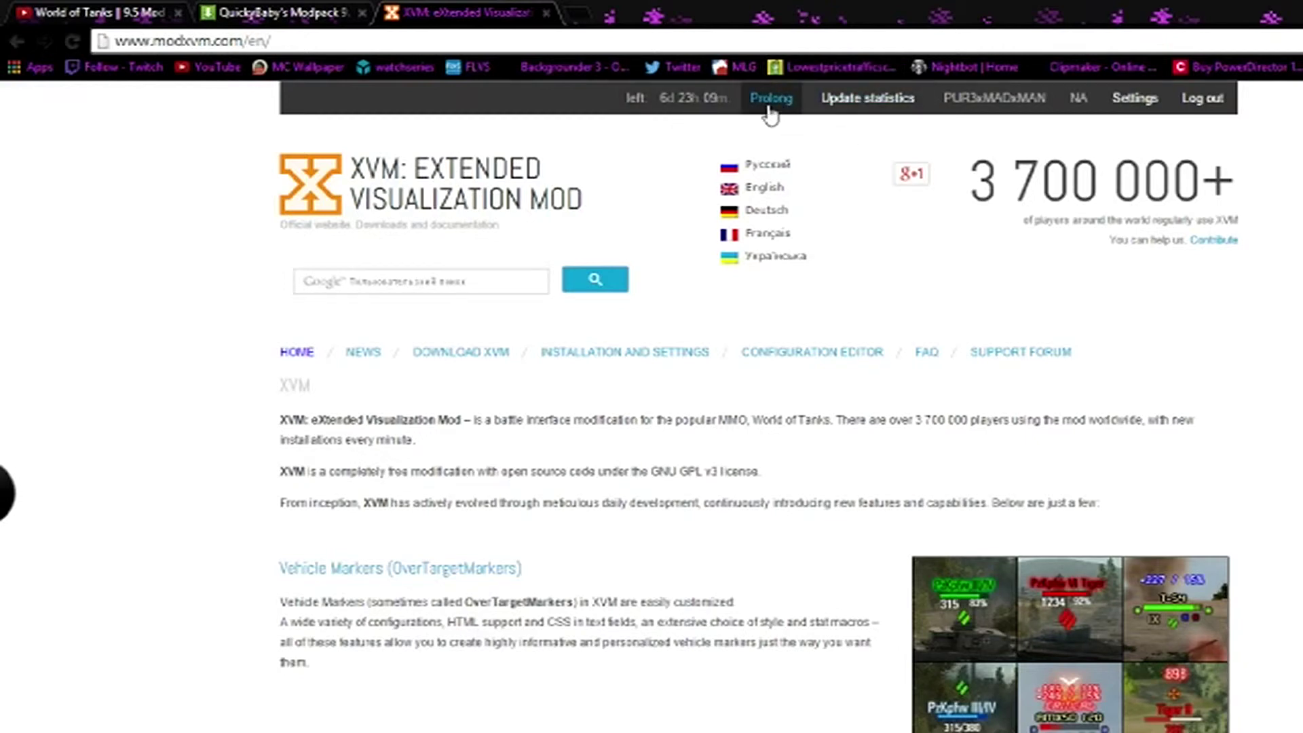
{"action": "left_click", "coordinate": [866, 101]}
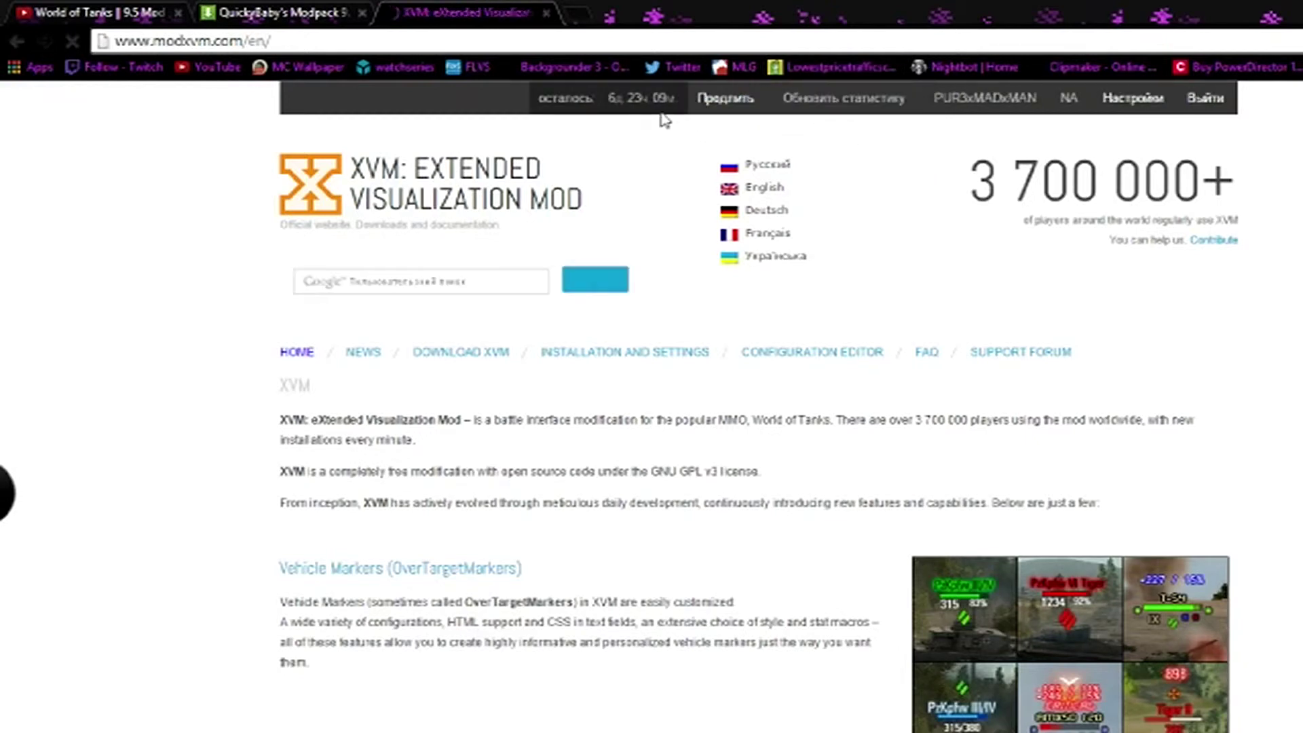
{"action": "left_click", "coordinate": [764, 187]}
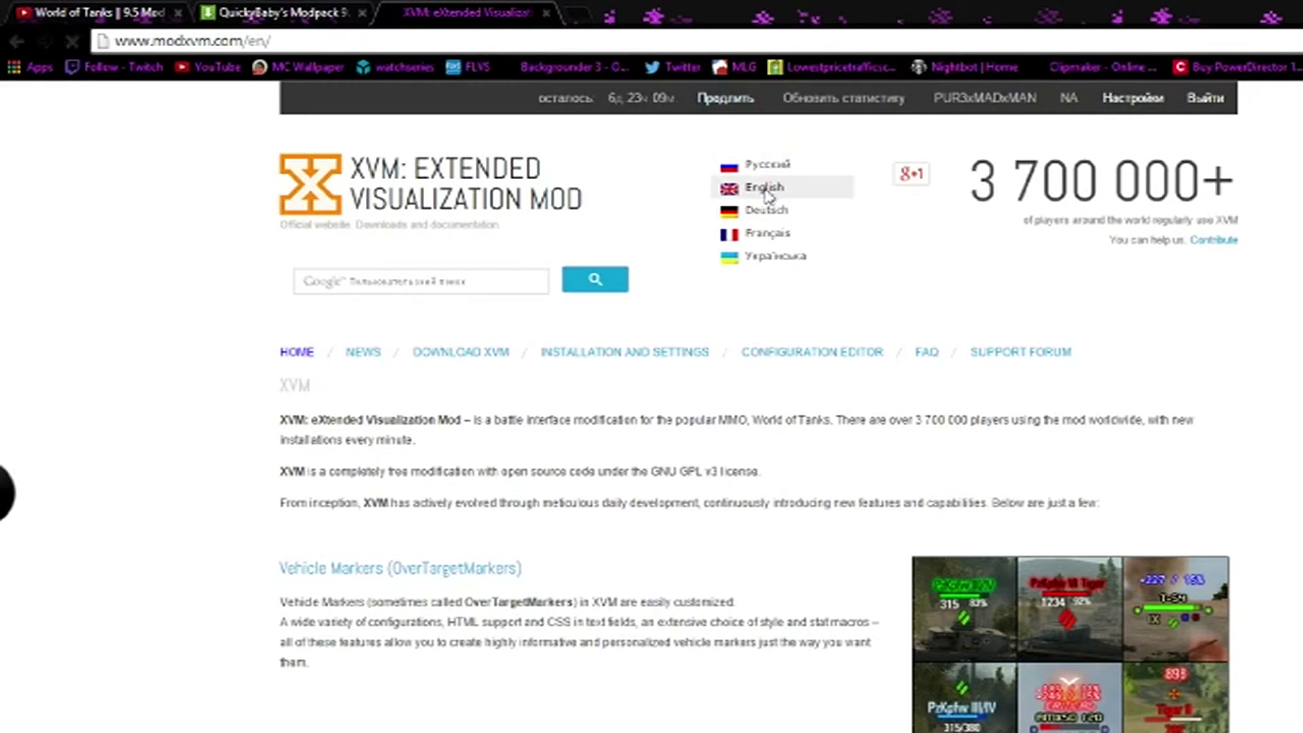
{"action": "left_click", "coordinate": [1153, 108]}
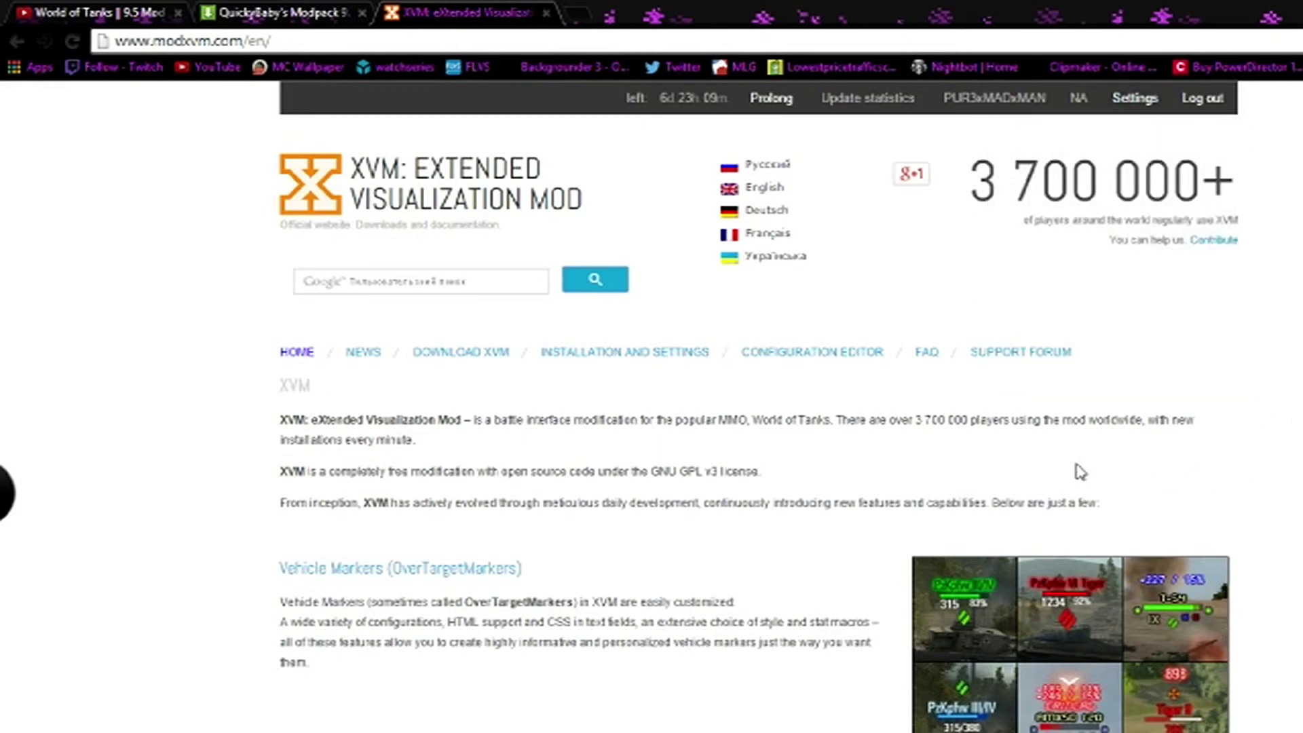
{"action": "left_click", "coordinate": [102, 12]}
{"action": "scroll", "coordinate": [407, 306], "scroll_direction": "up", "scroll_amount": 5}
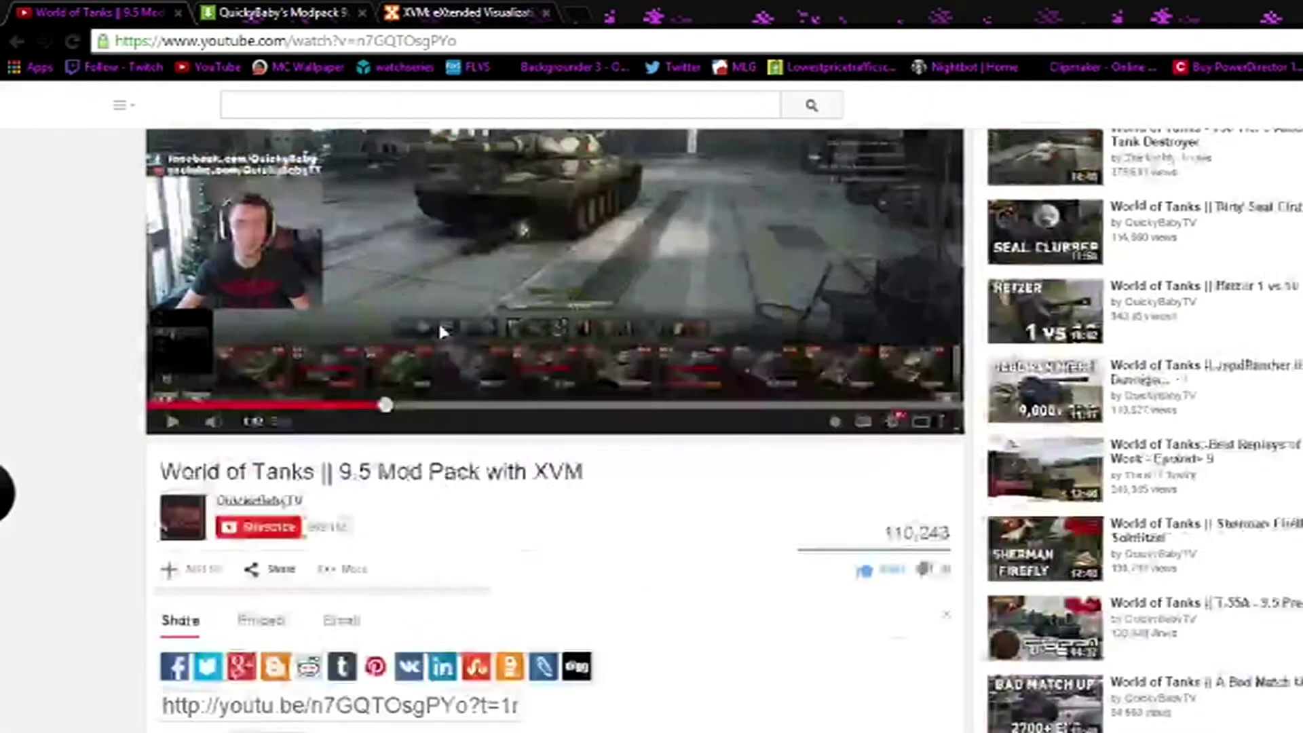
{"action": "scroll", "coordinate": [558, 447], "scroll_direction": "down", "scroll_amount": 3}
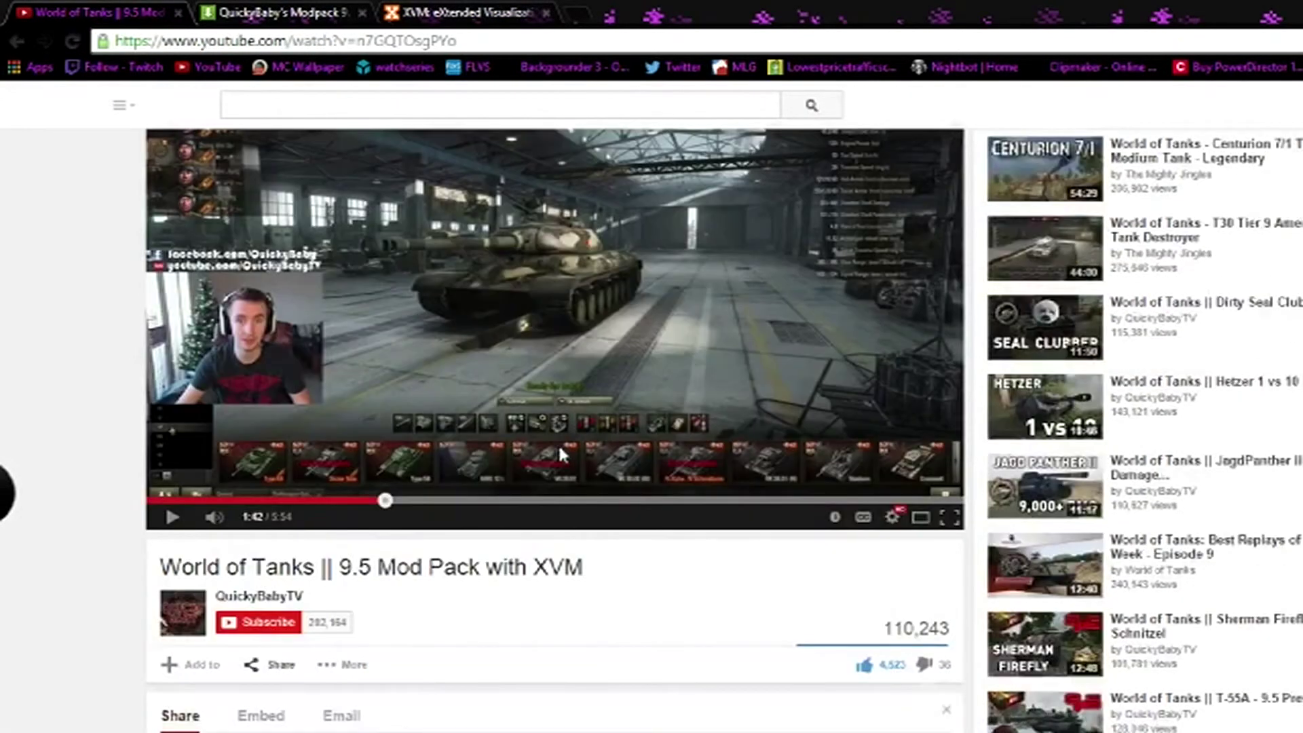
{"action": "scroll", "coordinate": [829, 499], "scroll_direction": "up", "scroll_amount": 3}
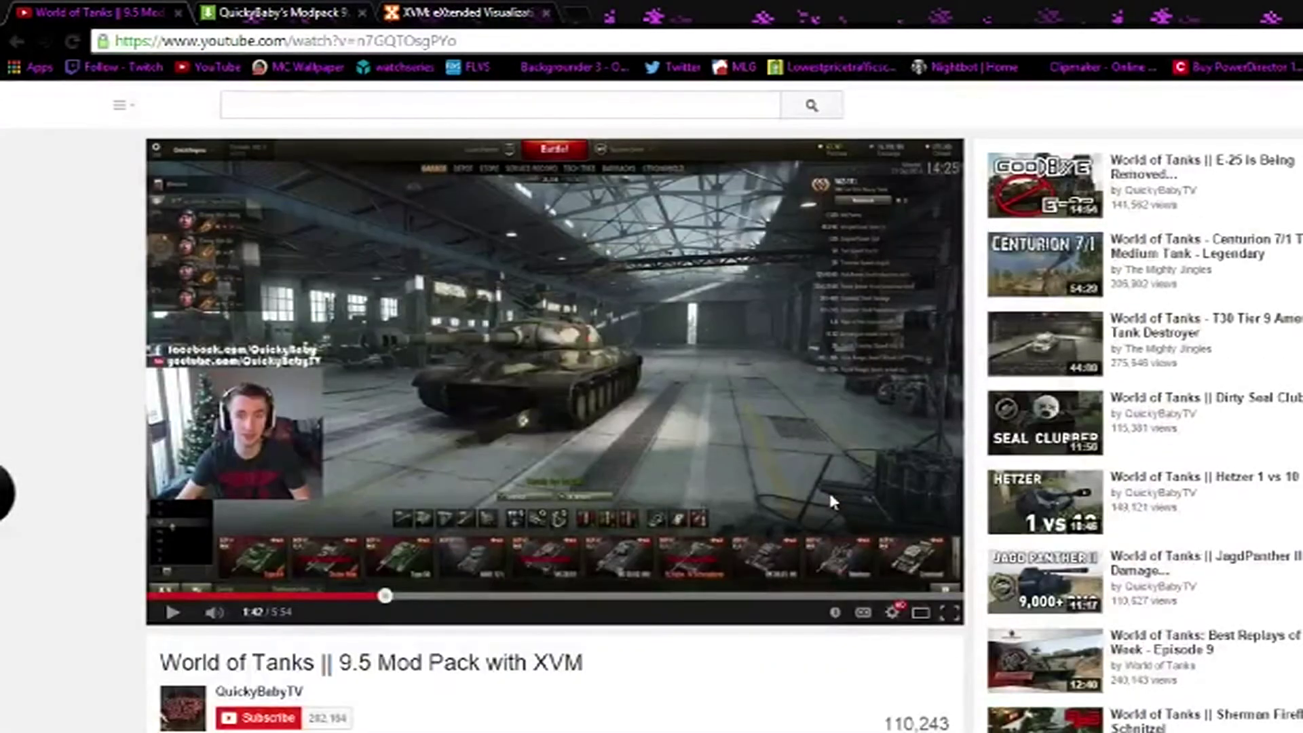